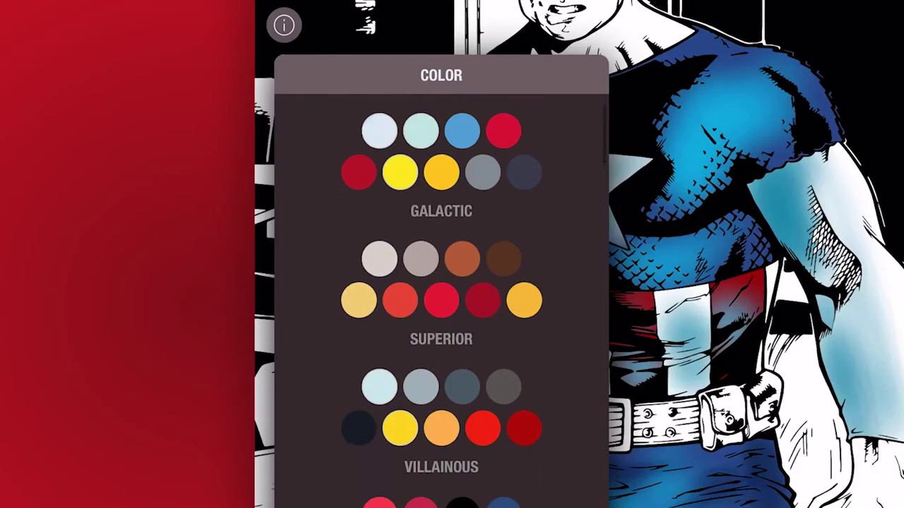
Load the Superior palette and fill the belt dark brown and its left pouch lighter brown
{"action": "scroll", "coordinate": [441, 297], "scroll_direction": "down", "scroll_amount": 5}
{"action": "scroll", "coordinate": [441, 296], "scroll_direction": "up", "scroll_amount": 4}
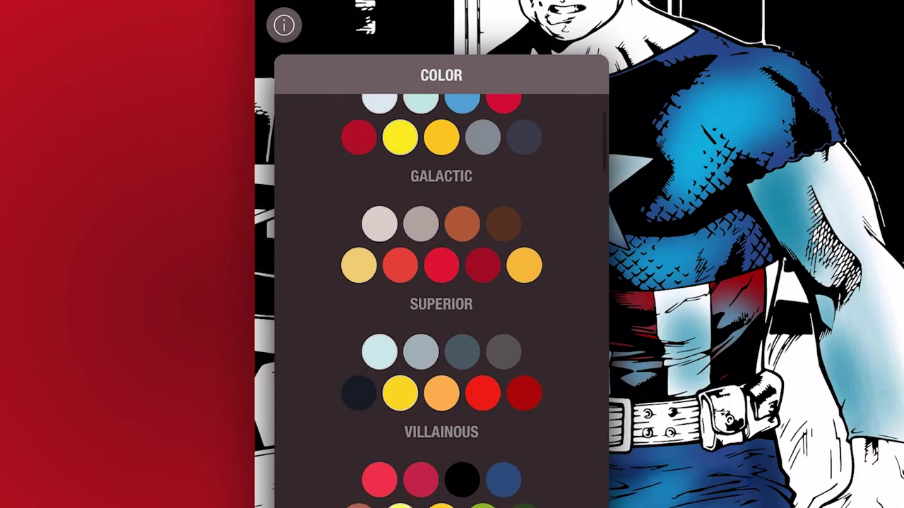
{"action": "left_click", "coordinate": [442, 265]}
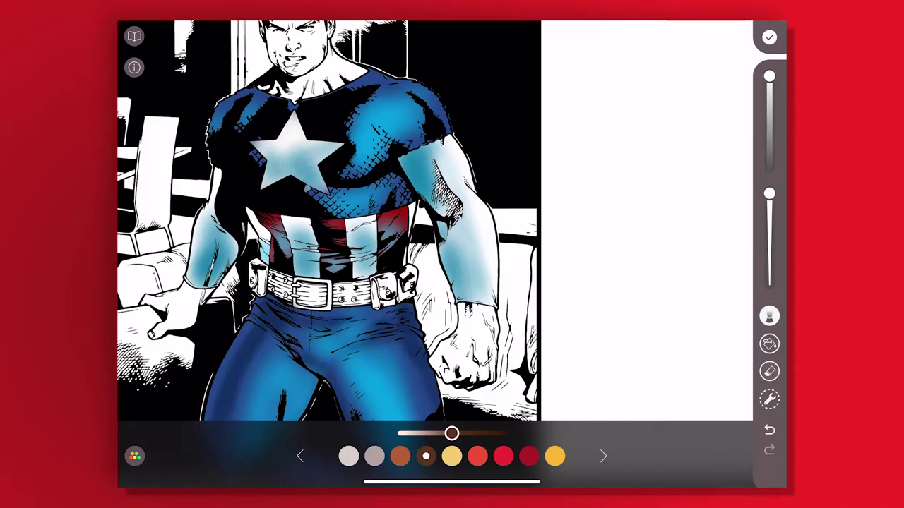
{"action": "left_click", "coordinate": [769, 344]}
{"action": "left_click", "coordinate": [682, 179]}
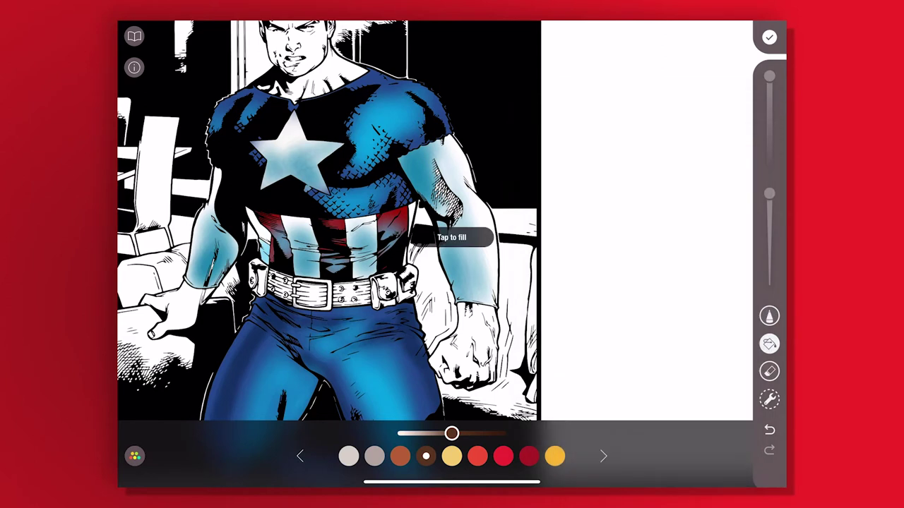
{"action": "left_click", "coordinate": [258, 279]}
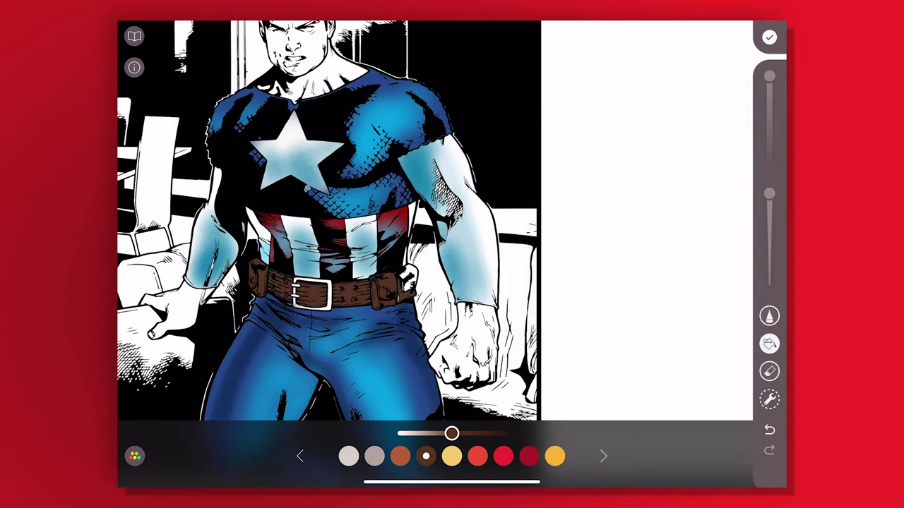
{"action": "left_click", "coordinate": [400, 456]}
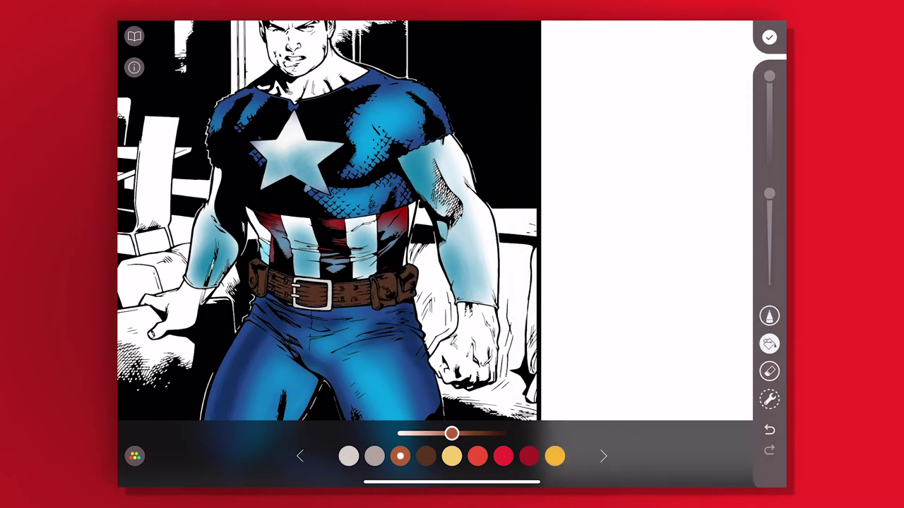
{"action": "left_click", "coordinate": [258, 279]}
Airbrush lighter brown highlights along the belt strap and right pouch with a soft brush
{"action": "left_click", "coordinate": [769, 316]}
{"action": "left_click", "coordinate": [682, 415]}
{"action": "scroll", "coordinate": [339, 268], "scroll_direction": "up", "scroll_amount": 3}
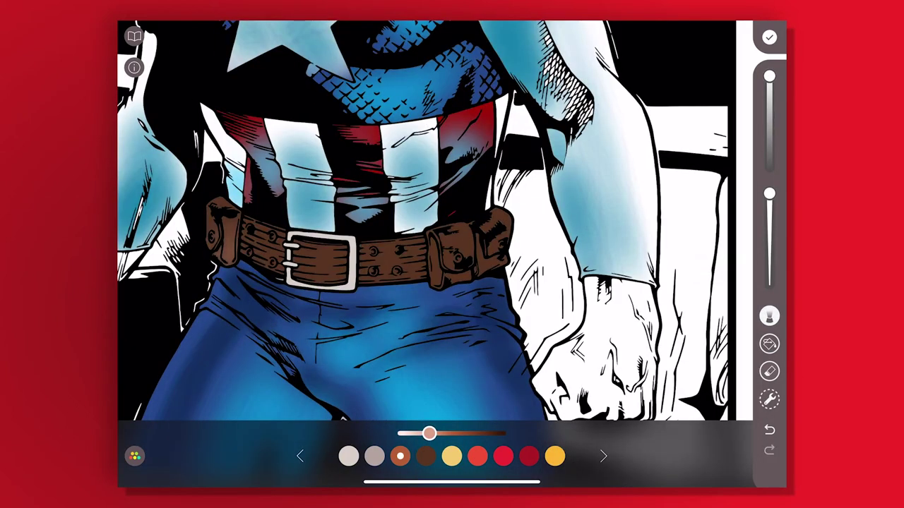
{"action": "left_click_drag", "start_coordinate": [326, 270], "coordinate": [382, 262]}
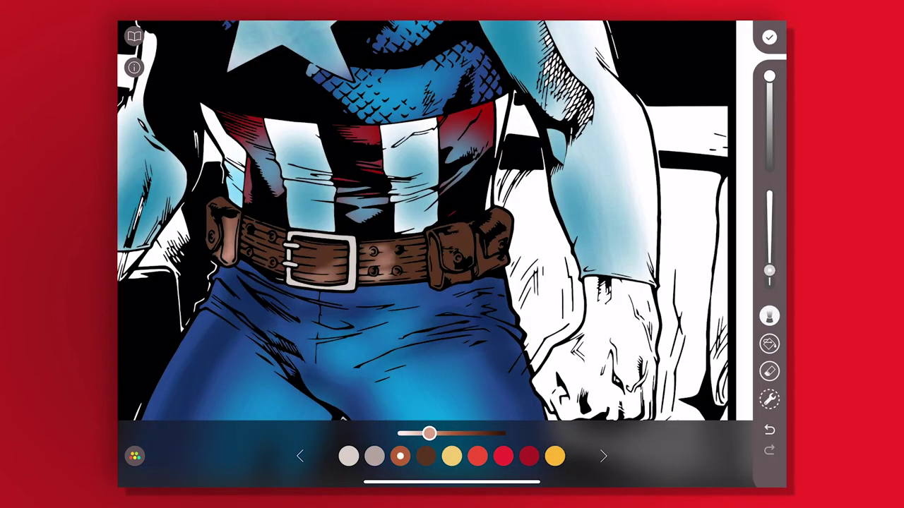
{"action": "left_click_drag", "start_coordinate": [441, 247], "coordinate": [495, 258]}
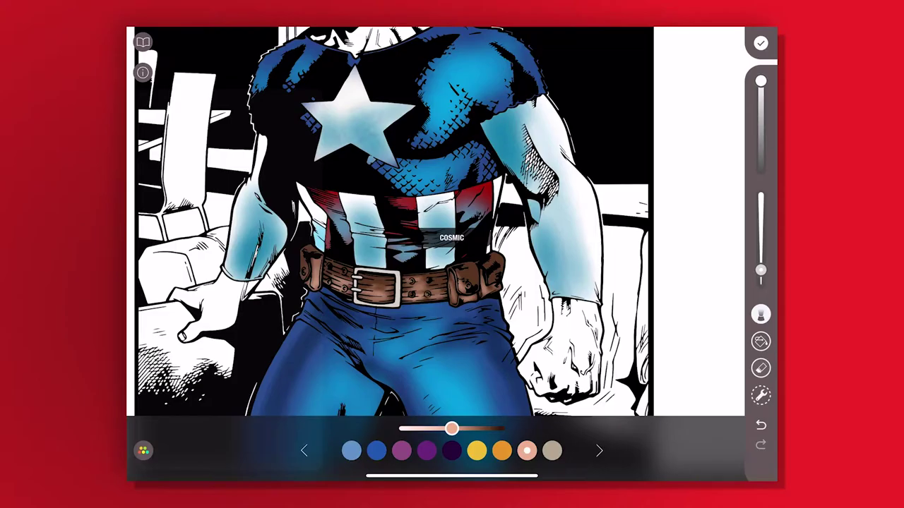
Brush skin tone over the left hand and the right fist
{"action": "left_click_drag", "start_coordinate": [190, 300], "coordinate": [229, 317]}
{"action": "left_click_drag", "start_coordinate": [526, 350], "coordinate": [540, 388]}
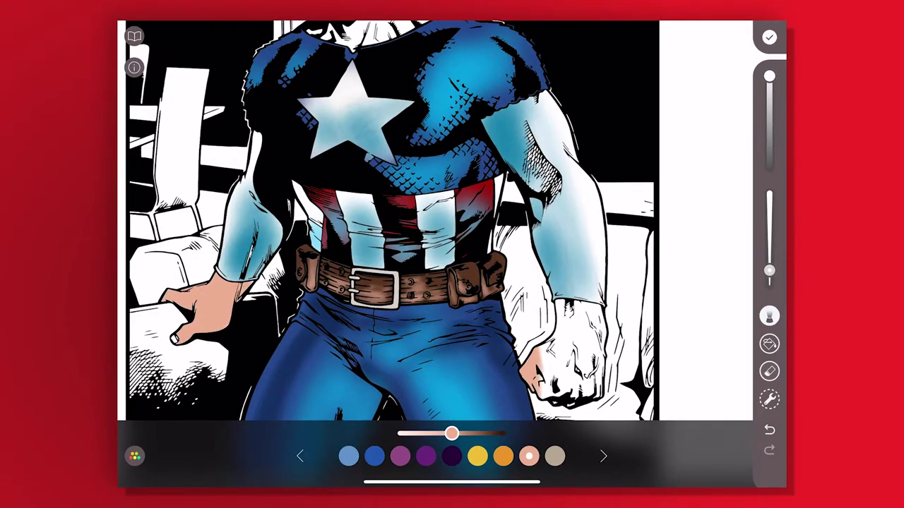
{"action": "left_click_drag", "start_coordinate": [551, 310], "coordinate": [597, 375]}
Browse the full list of colour sets and load the Reds set
{"action": "left_click", "coordinate": [134, 456]}
{"action": "scroll", "coordinate": [223, 247], "scroll_direction": "up", "scroll_amount": 10}
{"action": "scroll", "coordinate": [224, 247], "scroll_direction": "up", "scroll_amount": 2}
{"action": "scroll", "coordinate": [223, 247], "scroll_direction": "down", "scroll_amount": 5}
{"action": "scroll", "coordinate": [223, 248], "scroll_direction": "down", "scroll_amount": 5}
{"action": "scroll", "coordinate": [223, 248], "scroll_direction": "down", "scroll_amount": 4}
{"action": "scroll", "coordinate": [224, 247], "scroll_direction": "down", "scroll_amount": 4}
{"action": "scroll", "coordinate": [223, 248], "scroll_direction": "down", "scroll_amount": 2}
{"action": "scroll", "coordinate": [223, 247], "scroll_direction": "down", "scroll_amount": 3}
{"action": "scroll", "coordinate": [223, 247], "scroll_direction": "down", "scroll_amount": 5}
{"action": "scroll", "coordinate": [223, 247], "scroll_direction": "down", "scroll_amount": 2}
{"action": "scroll", "coordinate": [223, 247], "scroll_direction": "down", "scroll_amount": 5}
{"action": "scroll", "coordinate": [223, 248], "scroll_direction": "down", "scroll_amount": 3}
{"action": "scroll", "coordinate": [223, 247], "scroll_direction": "down", "scroll_amount": 1}
{"action": "scroll", "coordinate": [223, 247], "scroll_direction": "down", "scroll_amount": 2}
{"action": "scroll", "coordinate": [223, 247], "scroll_direction": "down", "scroll_amount": 4}
{"action": "scroll", "coordinate": [223, 247], "scroll_direction": "down", "scroll_amount": 3}
{"action": "scroll", "coordinate": [223, 247], "scroll_direction": "down", "scroll_amount": 5}
{"action": "scroll", "coordinate": [224, 247], "scroll_direction": "down", "scroll_amount": 3}
{"action": "scroll", "coordinate": [223, 247], "scroll_direction": "up", "scroll_amount": 2}
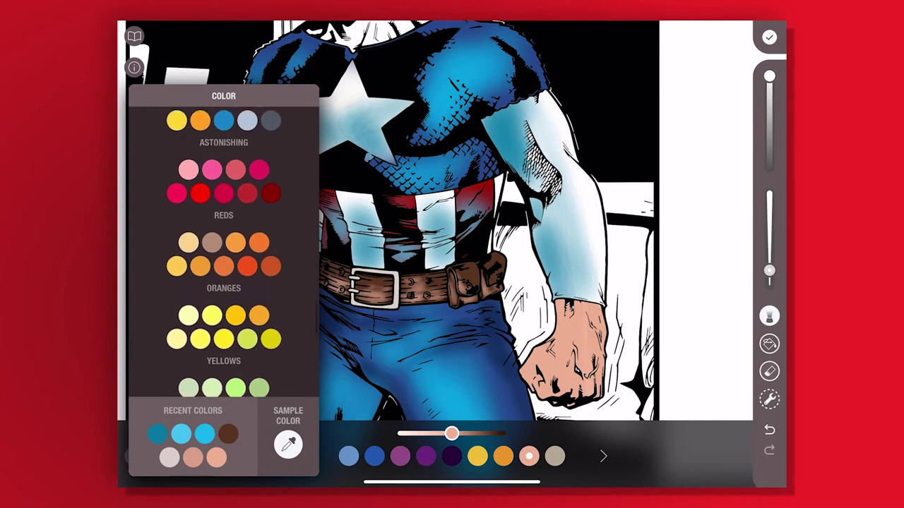
{"action": "left_click", "coordinate": [223, 163]}
{"action": "left_click", "coordinate": [769, 344]}
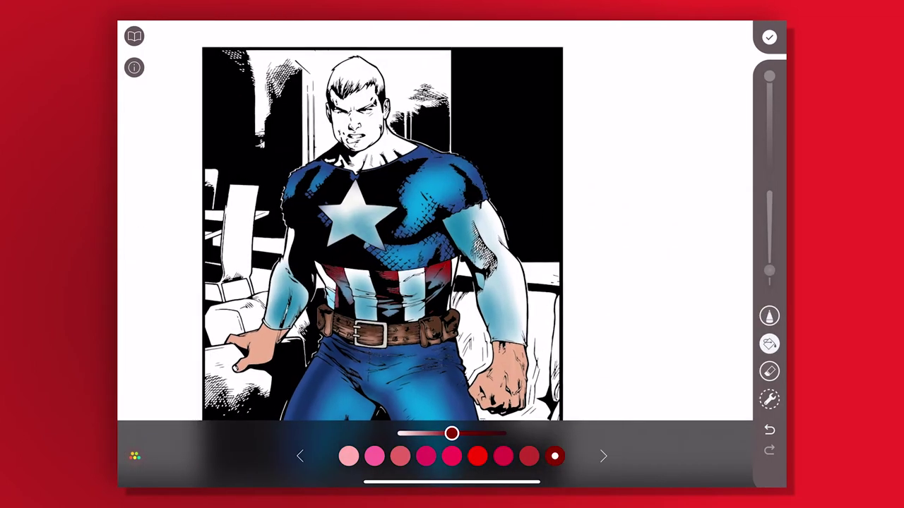
Fill the background behind the head red and brush deep red over the building speckles
{"action": "left_click", "coordinate": [424, 71]}
{"action": "left_click", "coordinate": [529, 456]}
{"action": "left_click", "coordinate": [769, 315]}
{"action": "scroll", "coordinate": [382, 177], "scroll_direction": "up", "scroll_amount": 5}
{"action": "left_click_drag", "start_coordinate": [219, 247], "coordinate": [261, 113]}
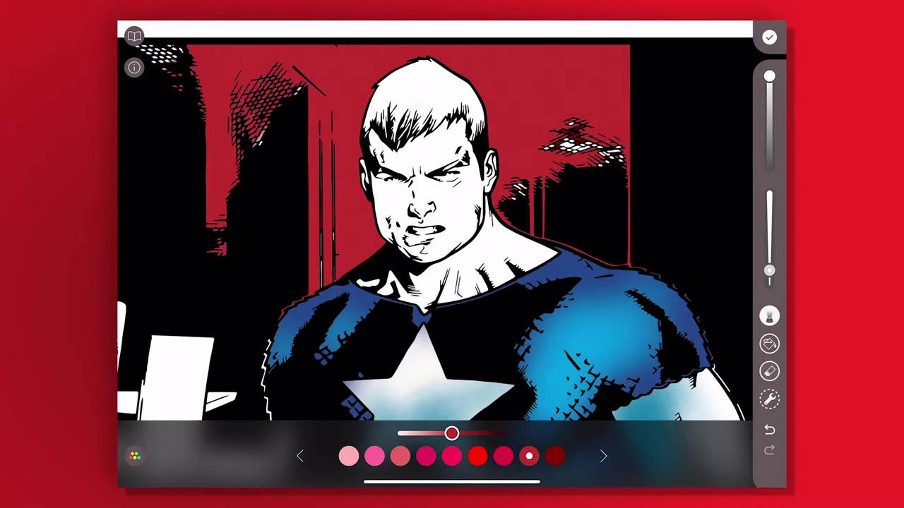
{"action": "left_click_drag", "start_coordinate": [598, 151], "coordinate": [622, 160]}
{"action": "scroll", "coordinate": [452, 247], "scroll_direction": "down", "scroll_amount": 3}
{"action": "scroll", "coordinate": [282, 212], "scroll_direction": "up", "scroll_amount": 3}
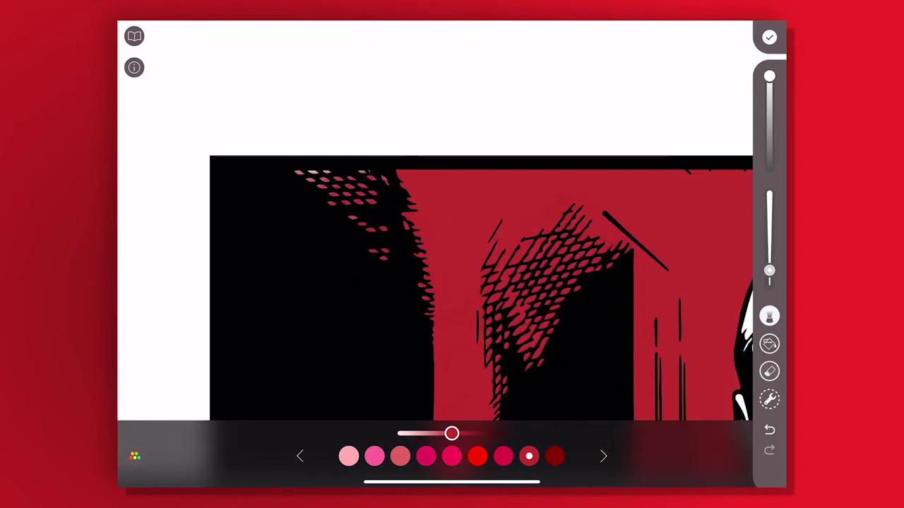
{"action": "left_click_drag", "start_coordinate": [333, 154], "coordinate": [390, 183]}
{"action": "scroll", "coordinate": [452, 247], "scroll_direction": "down", "scroll_amount": 5}
Brush hot pink over the left background shapes and fill two of them red
{"action": "left_click", "coordinate": [426, 456]}
{"action": "mouse_move", "coordinate": [241, 62]}
{"action": "left_mouse_down"}
{"action": "mouse_move", "coordinate": [283, 233]}
{"action": "mouse_move", "coordinate": [311, 88]}
{"action": "left_mouse_up"}
{"action": "left_click_drag", "start_coordinate": [240, 226], "coordinate": [276, 261]}
{"action": "left_click_drag", "start_coordinate": [297, 222], "coordinate": [318, 250]}
{"action": "scroll", "coordinate": [494, 247], "scroll_direction": "down", "scroll_amount": 2}
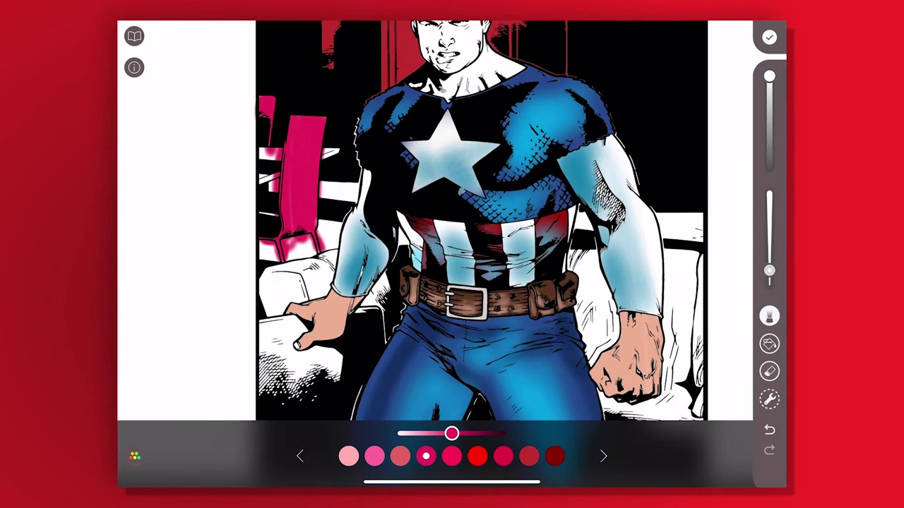
{"action": "left_click", "coordinate": [769, 344]}
{"action": "left_click", "coordinate": [304, 249]}
{"action": "left_click", "coordinate": [341, 180]}
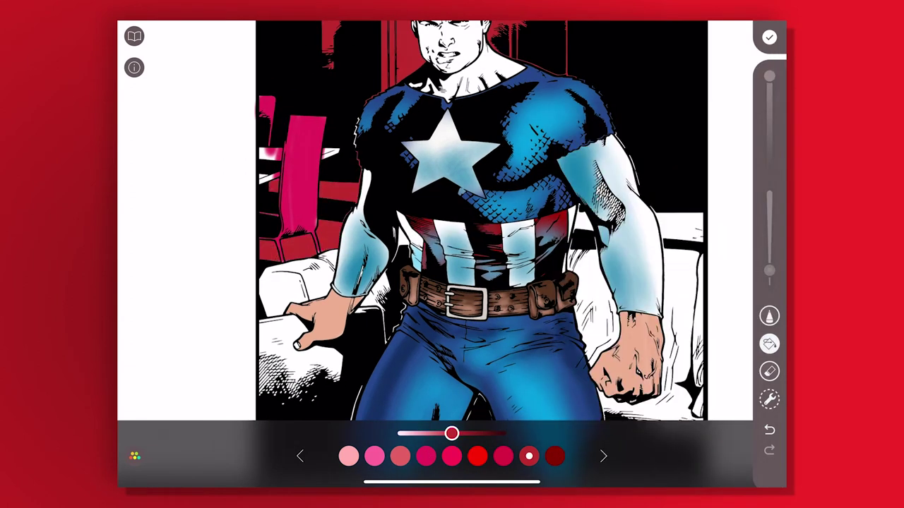
Fill the couch, the area by the arm and remaining background areas salmon
{"action": "left_click", "coordinate": [349, 457]}
{"action": "scroll", "coordinate": [480, 219], "scroll_direction": "down", "scroll_amount": 2}
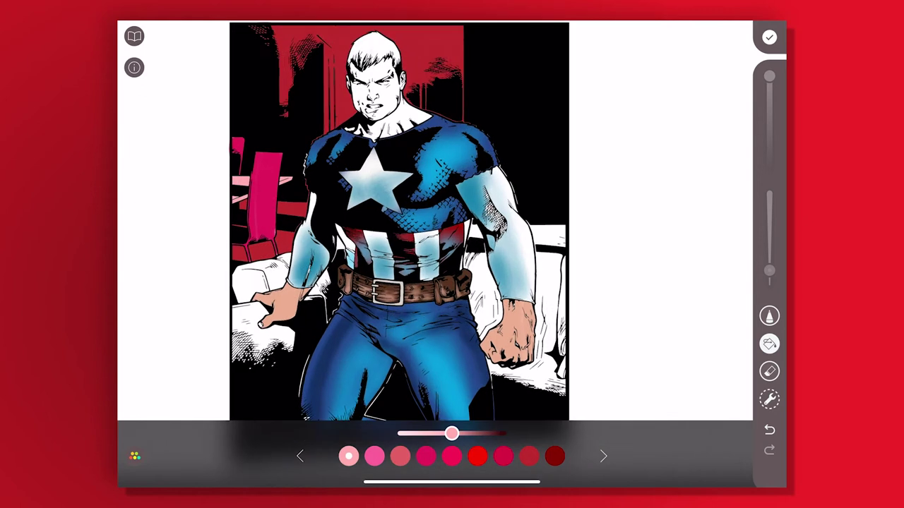
{"action": "left_click", "coordinate": [400, 457]}
{"action": "left_click", "coordinate": [258, 279]}
{"action": "left_click", "coordinate": [321, 286]}
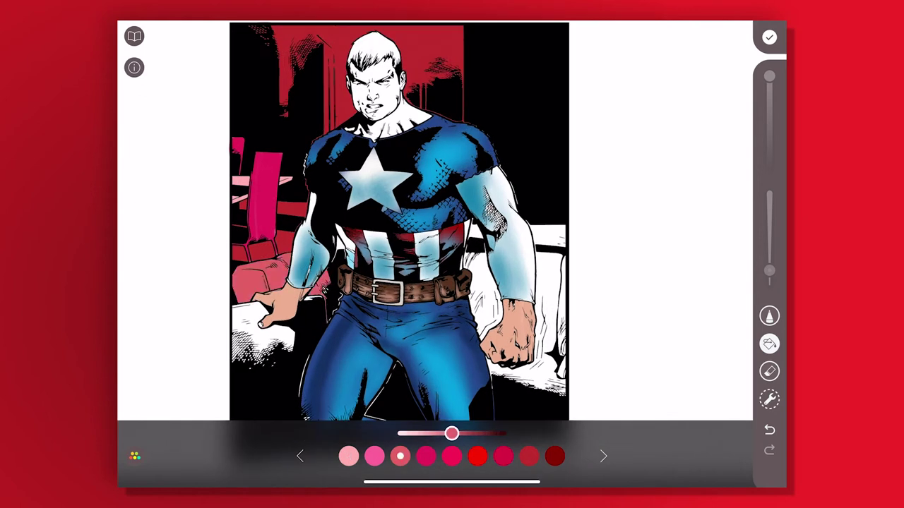
{"action": "left_click", "coordinate": [338, 249]}
{"action": "left_click", "coordinate": [486, 293]}
{"action": "left_click", "coordinate": [525, 307]}
{"action": "left_click", "coordinate": [469, 258]}
Check the brush types, then undo the last colouring step
{"action": "left_click", "coordinate": [263, 329]}
{"action": "left_click", "coordinate": [769, 316]}
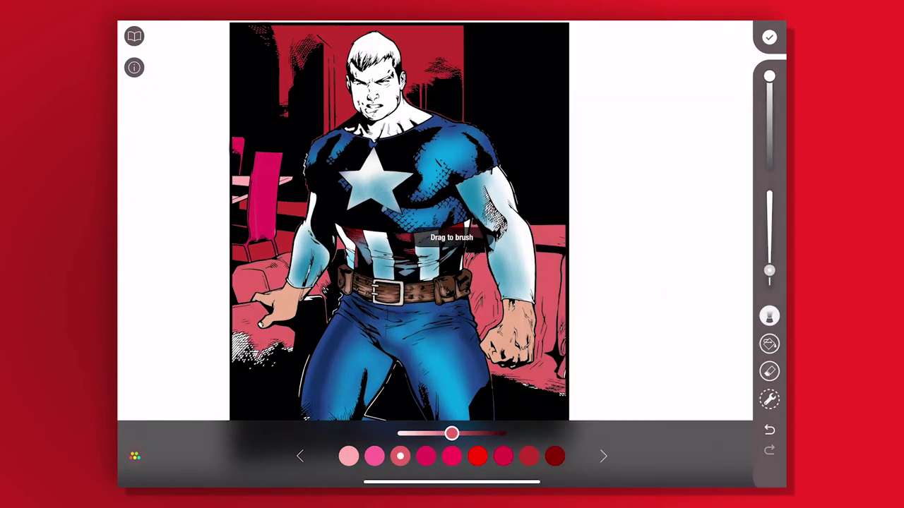
{"action": "scroll", "coordinate": [261, 367], "scroll_direction": "up", "scroll_amount": 5}
{"action": "scroll", "coordinate": [452, 233], "scroll_direction": "down", "scroll_amount": 5}
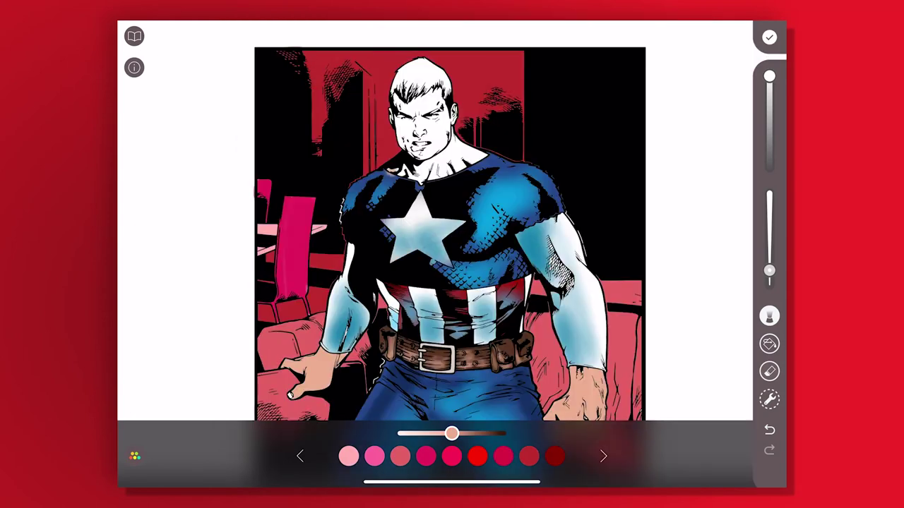
{"action": "left_click", "coordinate": [770, 429]}
Paint skin tone over the neck and both sides of the face
{"action": "left_click_drag", "start_coordinate": [432, 177], "coordinate": [455, 138]}
{"action": "left_click_drag", "start_coordinate": [399, 98], "coordinate": [421, 159]}
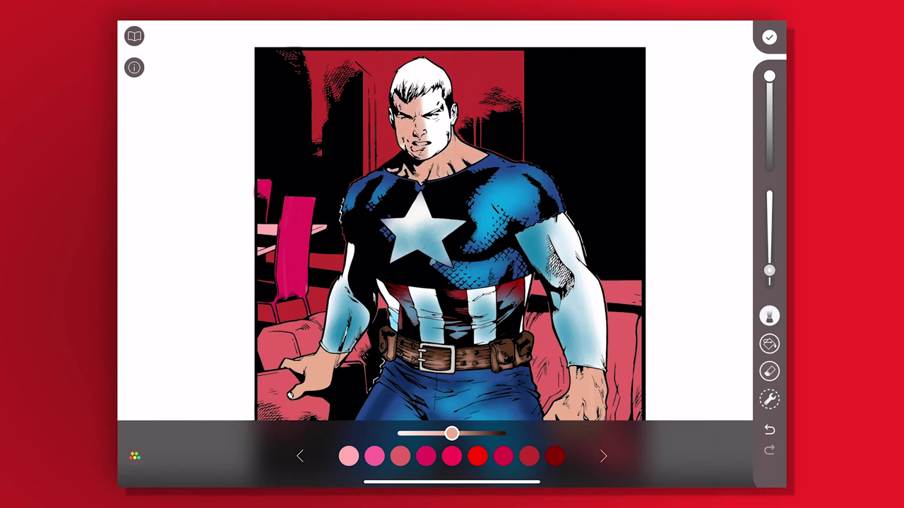
{"action": "left_click_drag", "start_coordinate": [424, 92], "coordinate": [452, 152]}
{"action": "scroll", "coordinate": [446, 240], "scroll_direction": "up", "scroll_amount": 3}
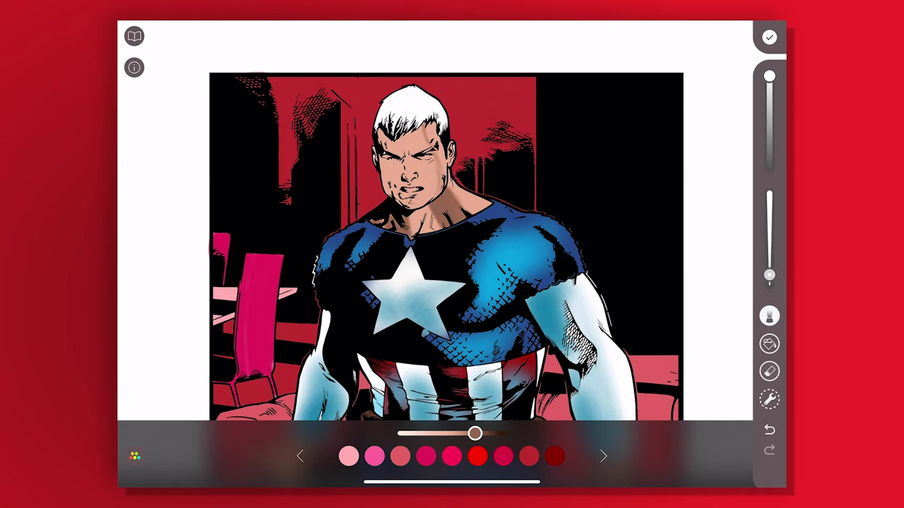
Adjust the skin shade slider lighter and enlarge the brush to about 23%
{"action": "mouse_move", "coordinate": [475, 433]}
{"action": "left_mouse_down"}
{"action": "mouse_move", "coordinate": [460, 434]}
{"action": "mouse_move", "coordinate": [482, 433]}
{"action": "left_mouse_up"}
{"action": "left_click_drag", "start_coordinate": [770, 276], "coordinate": [770, 278]}
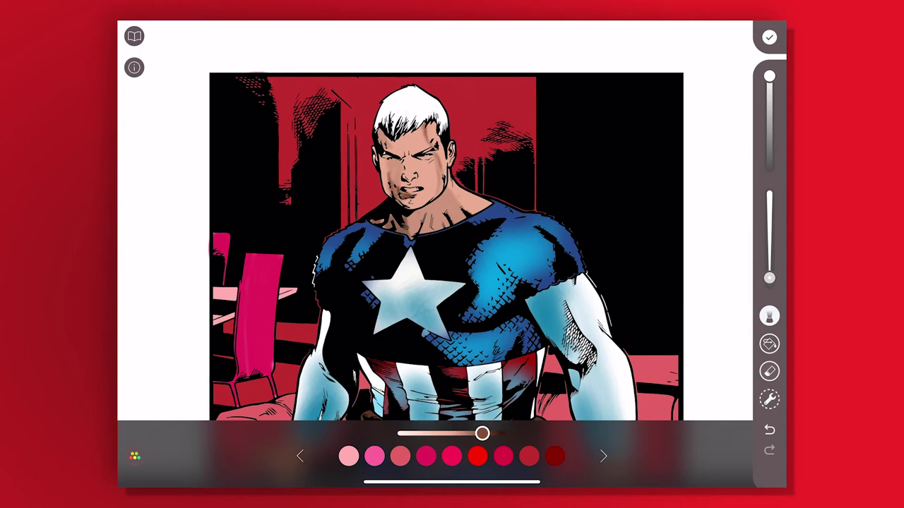
{"action": "left_click_drag", "start_coordinate": [482, 434], "coordinate": [415, 434]}
{"action": "left_click_drag", "start_coordinate": [770, 278], "coordinate": [770, 265]}
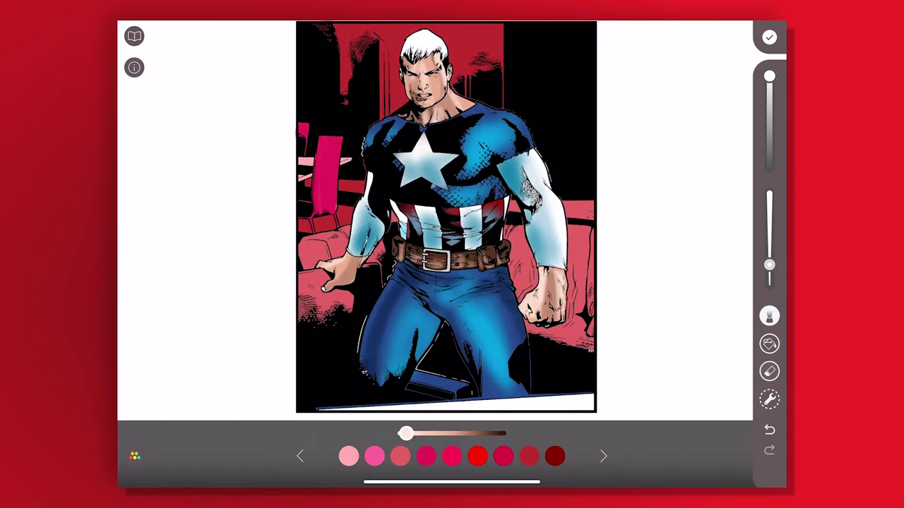
Load the HEROIC colour set and choose a lighter cyan shade
{"action": "left_click", "coordinate": [134, 456]}
{"action": "scroll", "coordinate": [223, 247], "scroll_direction": "up", "scroll_amount": 10}
{"action": "scroll", "coordinate": [223, 248], "scroll_direction": "up", "scroll_amount": 5}
{"action": "left_click", "coordinate": [223, 141]}
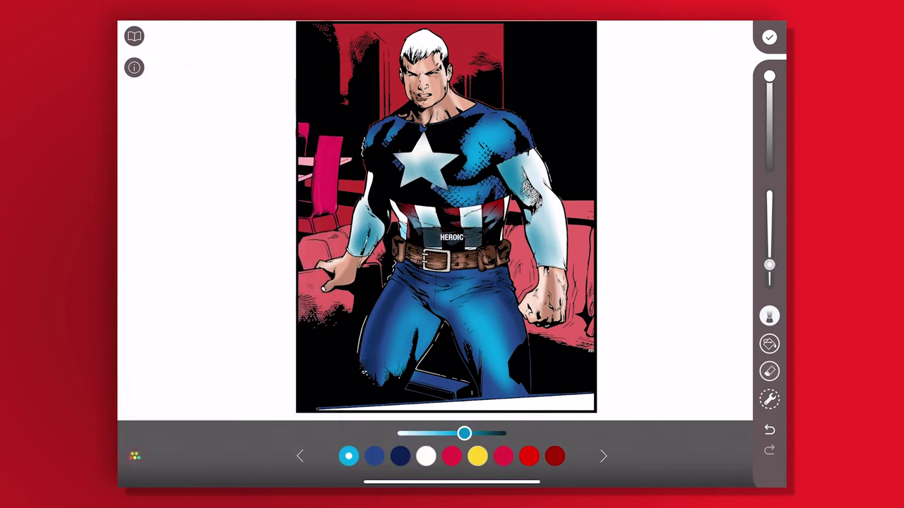
{"action": "scroll", "coordinate": [446, 211], "scroll_direction": "up", "scroll_amount": 3}
{"action": "left_click_drag", "start_coordinate": [464, 434], "coordinate": [440, 434]}
{"action": "left_click_drag", "start_coordinate": [769, 76], "coordinate": [769, 116]}
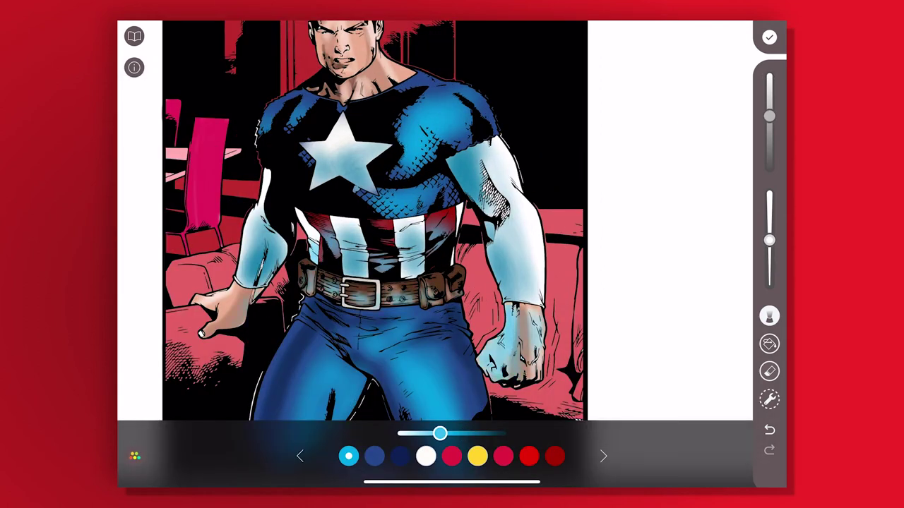
Paint light-blue glows on the lower-left, right edge and bottom, using a 15% brush for the bottom stroke
{"action": "scroll", "coordinate": [378, 254], "scroll_direction": "down", "scroll_amount": 3}
{"action": "scroll", "coordinate": [378, 254], "scroll_direction": "up", "scroll_amount": 3}
{"action": "left_click_drag", "start_coordinate": [190, 304], "coordinate": [226, 357]}
{"action": "left_click_drag", "start_coordinate": [466, 248], "coordinate": [551, 382]}
{"action": "left_click_drag", "start_coordinate": [537, 254], "coordinate": [550, 318]}
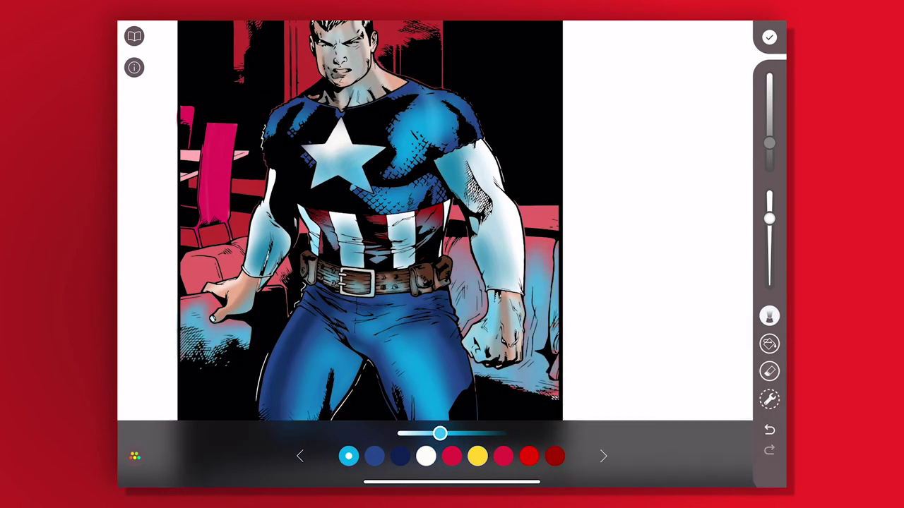
{"action": "left_click_drag", "start_coordinate": [769, 219], "coordinate": [769, 272]}
{"action": "scroll", "coordinate": [377, 254], "scroll_direction": "down", "scroll_amount": 3}
{"action": "left_click_drag", "start_coordinate": [304, 403], "coordinate": [565, 399]}
{"action": "scroll", "coordinate": [378, 254], "scroll_direction": "up", "scroll_amount": 3}
Tint the face grey-blue and darken the left background with dark red
{"action": "left_click_drag", "start_coordinate": [395, 162], "coordinate": [437, 205]}
{"action": "left_click", "coordinate": [503, 456]}
{"action": "left_click", "coordinate": [555, 456]}
{"action": "scroll", "coordinate": [434, 267], "scroll_direction": "up", "scroll_amount": 2}
{"action": "left_click_drag", "start_coordinate": [269, 134], "coordinate": [346, 276]}
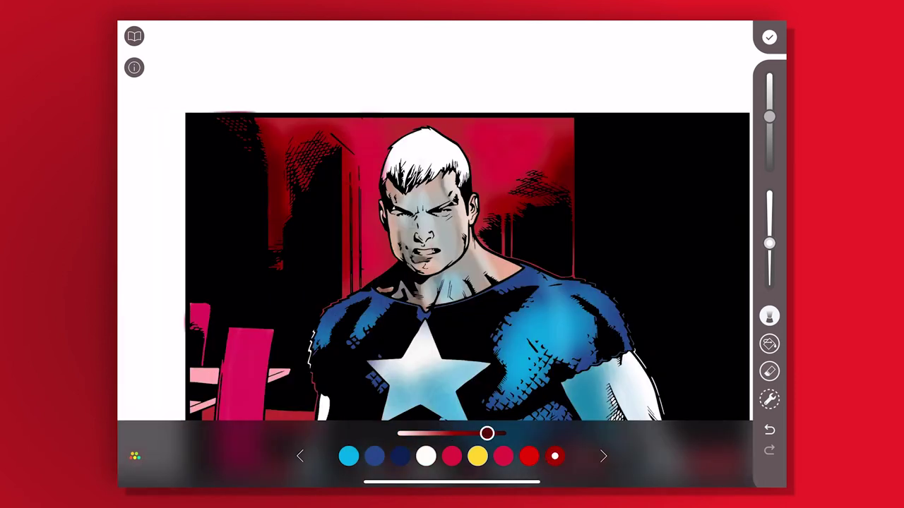
{"action": "scroll", "coordinate": [433, 267], "scroll_direction": "down", "scroll_amount": 3}
Return to cyan at 100% brush size, try a dark fill on the trousers, then undo it
{"action": "left_click", "coordinate": [348, 456]}
{"action": "left_click_drag", "start_coordinate": [770, 244], "coordinate": [769, 193]}
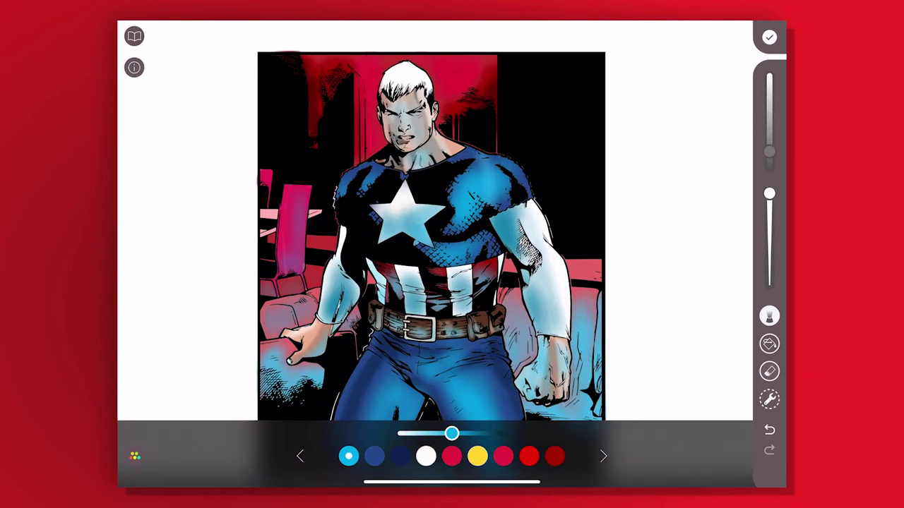
{"action": "left_click", "coordinate": [769, 315]}
{"action": "scroll", "coordinate": [433, 267], "scroll_direction": "up", "scroll_amount": 2}
{"action": "left_click_drag", "start_coordinate": [393, 192], "coordinate": [378, 42]}
{"action": "left_click", "coordinate": [385, 328]}
{"action": "left_click", "coordinate": [769, 429]}
{"action": "scroll", "coordinate": [395, 283], "scroll_direction": "up", "scroll_amount": 3}
{"action": "scroll", "coordinate": [395, 283], "scroll_direction": "down", "scroll_amount": 4}
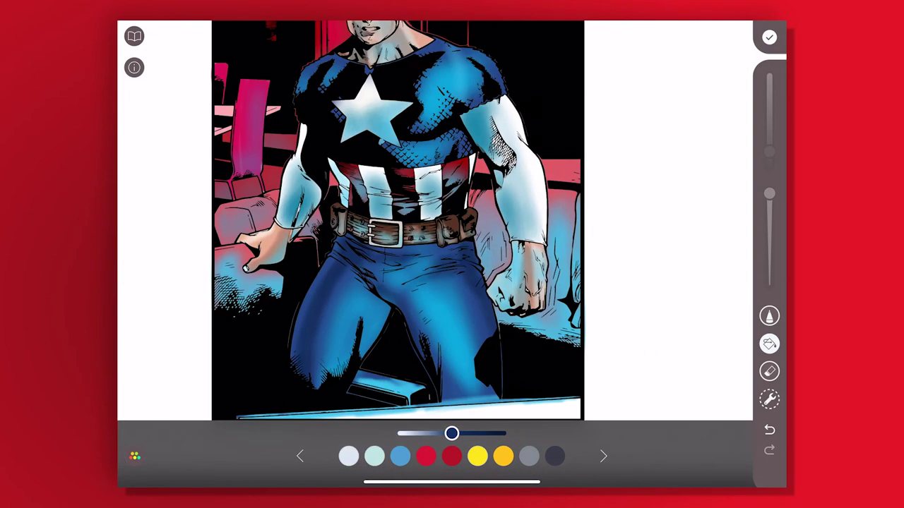
Switch to plain FILL mode and fill the upper and lower arm mesh cells blue
{"action": "left_click", "coordinate": [769, 315]}
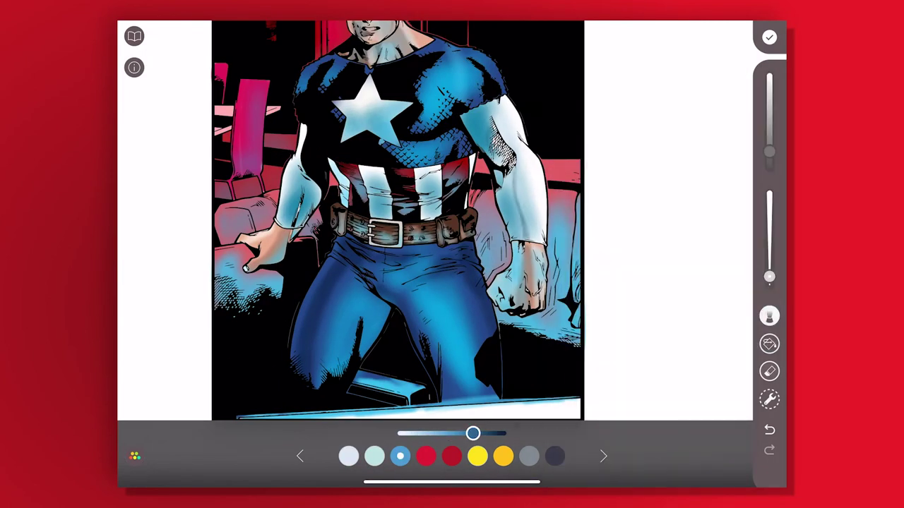
{"action": "scroll", "coordinate": [494, 141], "scroll_direction": "up", "scroll_amount": 2}
{"action": "scroll", "coordinate": [495, 141], "scroll_direction": "up", "scroll_amount": 3}
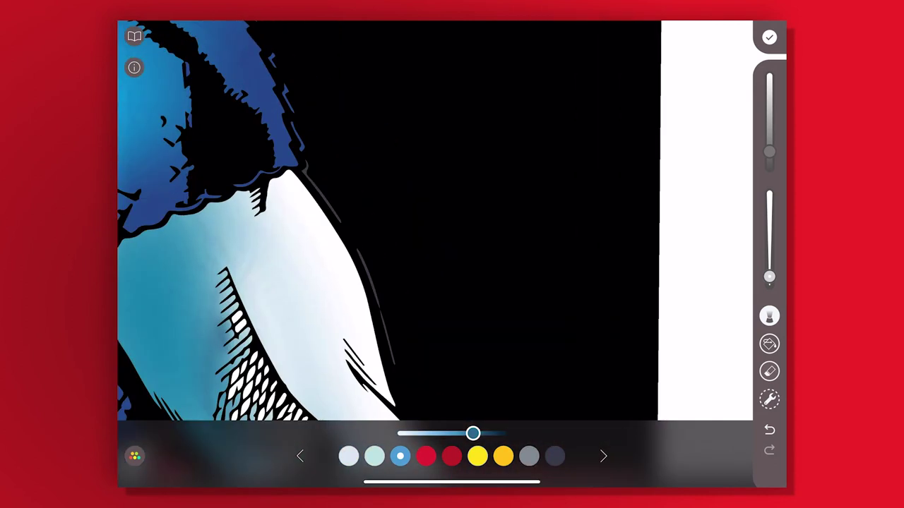
{"action": "left_click", "coordinate": [769, 344]}
{"action": "left_click", "coordinate": [682, 179]}
{"action": "scroll", "coordinate": [452, 254], "scroll_direction": "up", "scroll_amount": 2}
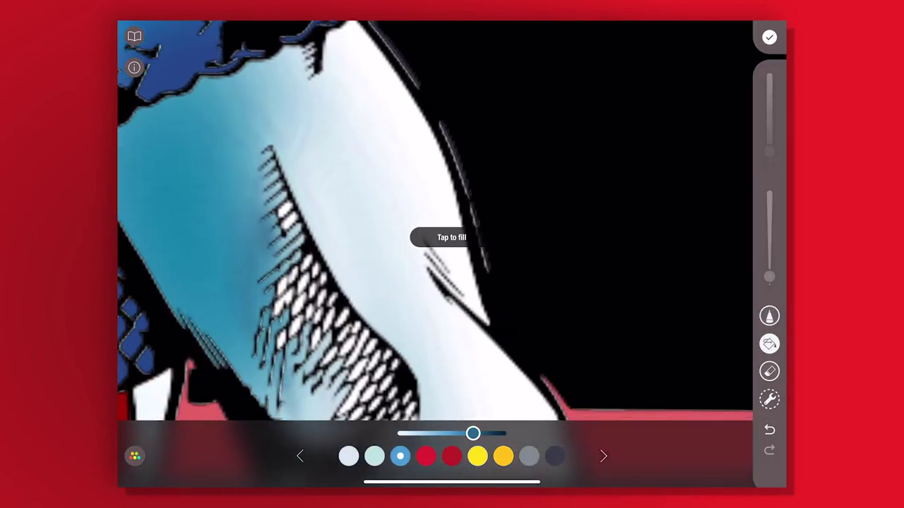
{"action": "scroll", "coordinate": [452, 255], "scroll_direction": "up", "scroll_amount": 2}
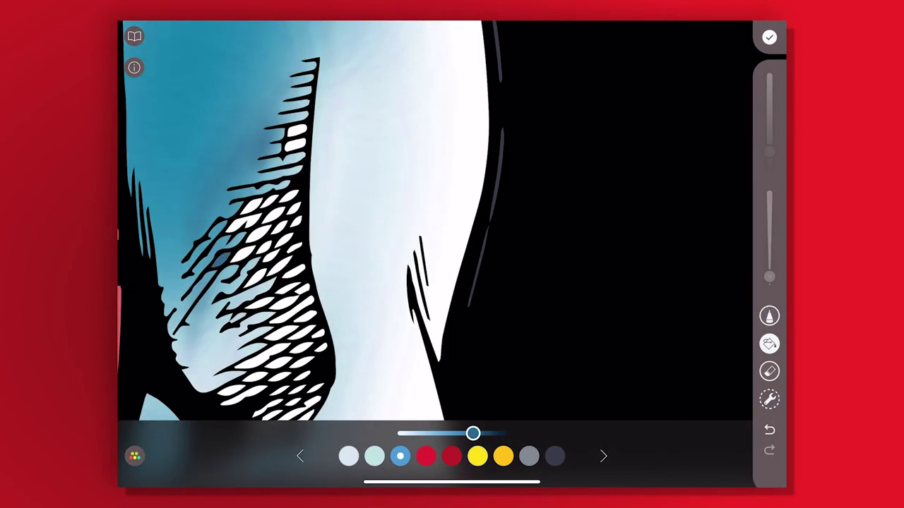
{"action": "mouse_move", "coordinate": [240, 215]}
{"action": "left_mouse_down"}
{"action": "mouse_move", "coordinate": [279, 247]}
{"action": "mouse_move", "coordinate": [301, 332]}
{"action": "left_mouse_up"}
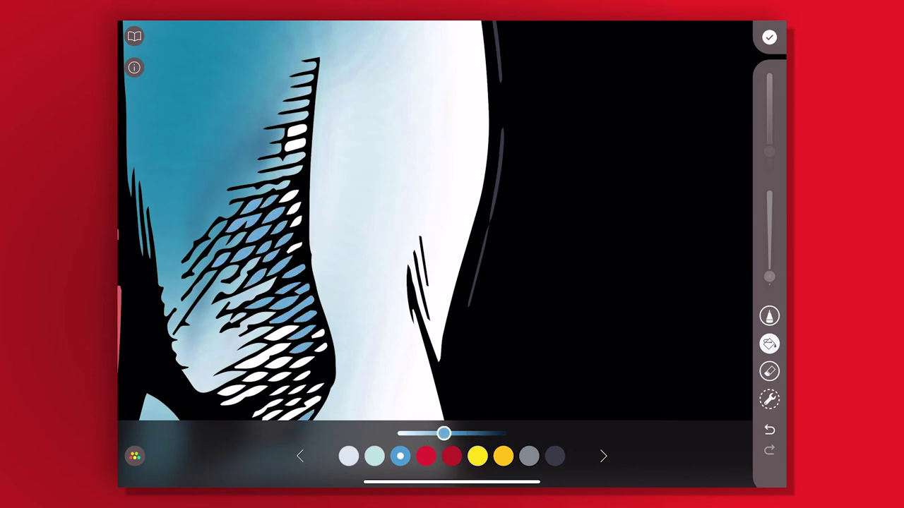
{"action": "left_click_drag", "start_coordinate": [276, 403], "coordinate": [272, 346]}
{"action": "scroll", "coordinate": [452, 255], "scroll_direction": "down", "scroll_amount": 3}
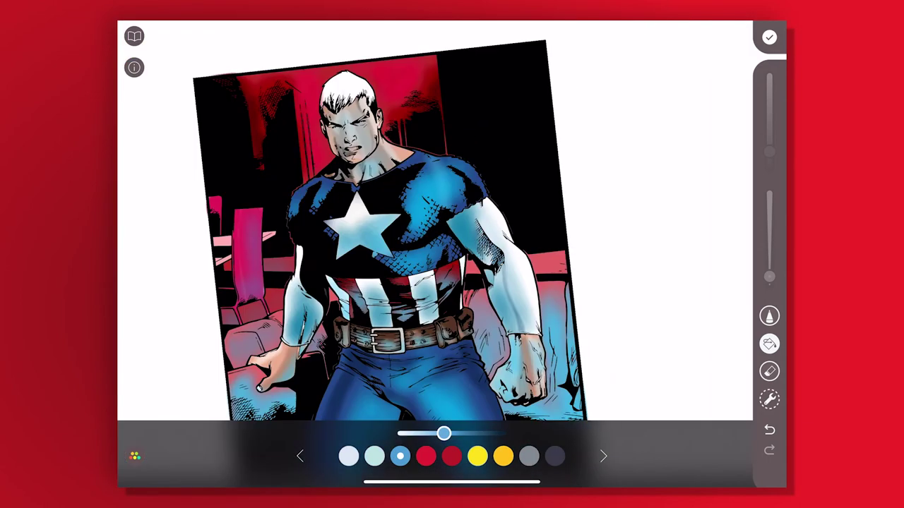
Brush the hair orange
{"action": "scroll", "coordinate": [452, 254], "scroll_direction": "up", "scroll_amount": 3}
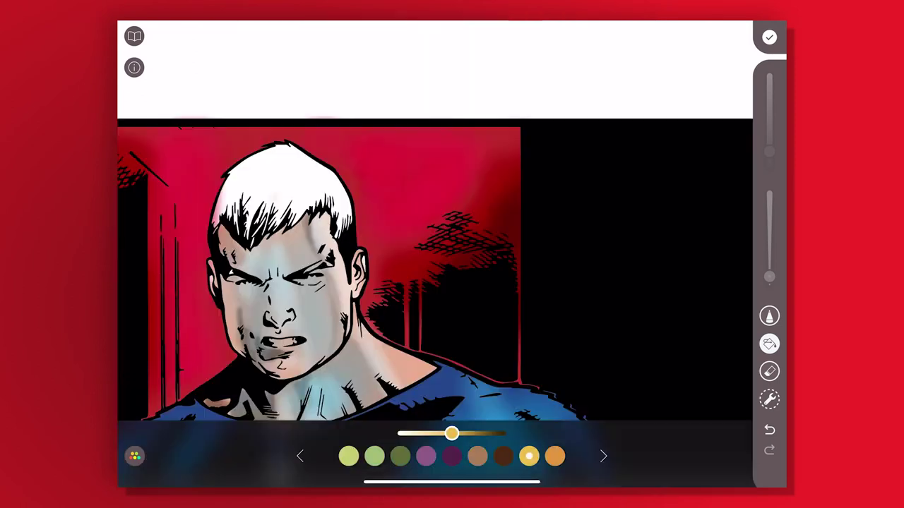
{"action": "left_click", "coordinate": [769, 316]}
{"action": "left_click", "coordinate": [555, 456]}
{"action": "left_click_drag", "start_coordinate": [219, 202], "coordinate": [311, 208]}
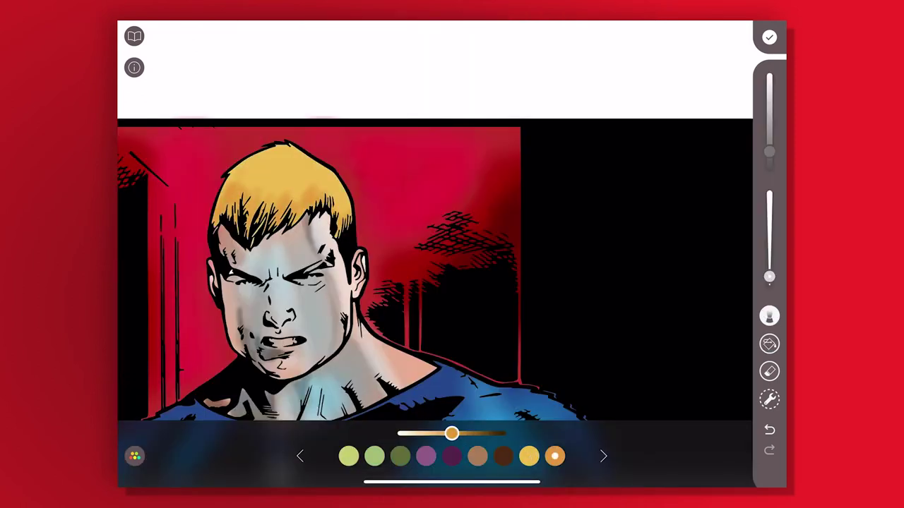
Lighten the orange shade, enlarge the brush to 60% and add hair highlights
{"action": "left_click_drag", "start_coordinate": [451, 434], "coordinate": [417, 433]}
{"action": "left_click_drag", "start_coordinate": [769, 276], "coordinate": [769, 229]}
{"action": "mouse_move", "coordinate": [279, 150]}
{"action": "left_mouse_down"}
{"action": "mouse_move", "coordinate": [233, 198]}
{"action": "mouse_move", "coordinate": [318, 184]}
{"action": "left_mouse_up"}
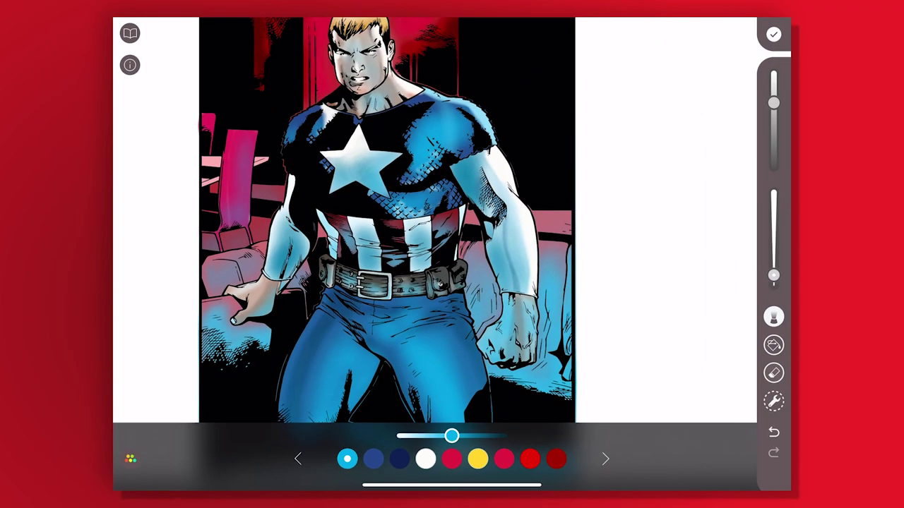
Raise the brush size slider to 38% after reviewing the finished panel
{"action": "left_click_drag", "start_coordinate": [774, 274], "coordinate": [774, 251]}
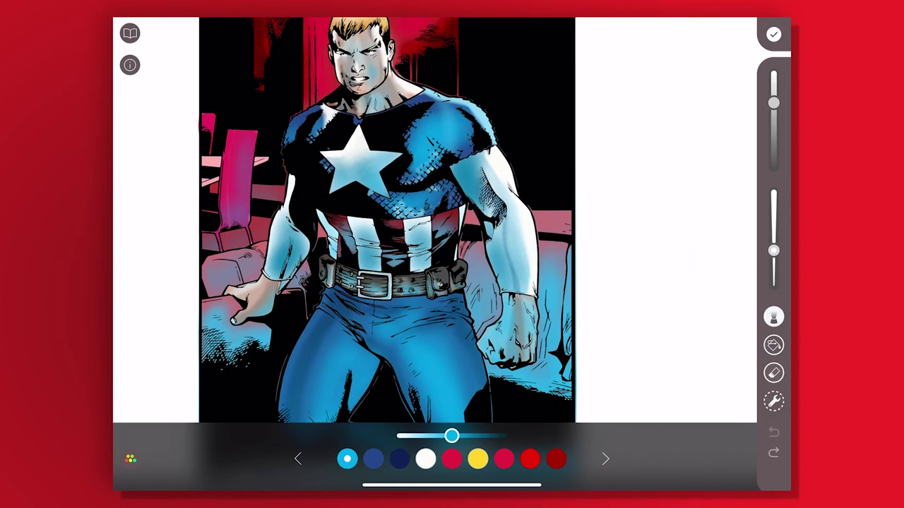